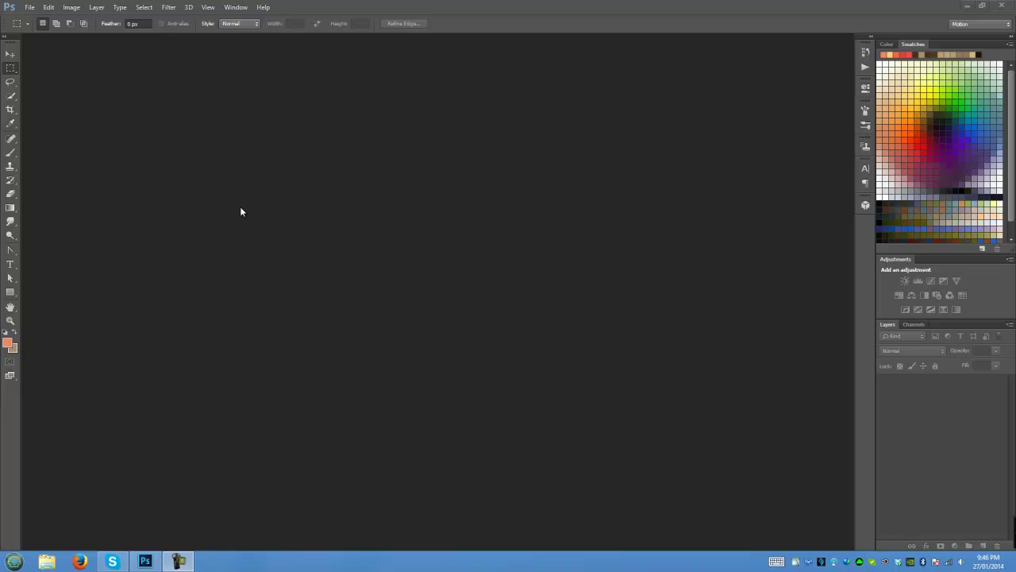
# - Create a new blank document 2000 pixels wide and 2000 pixels high
pyautogui.click(30, 7)
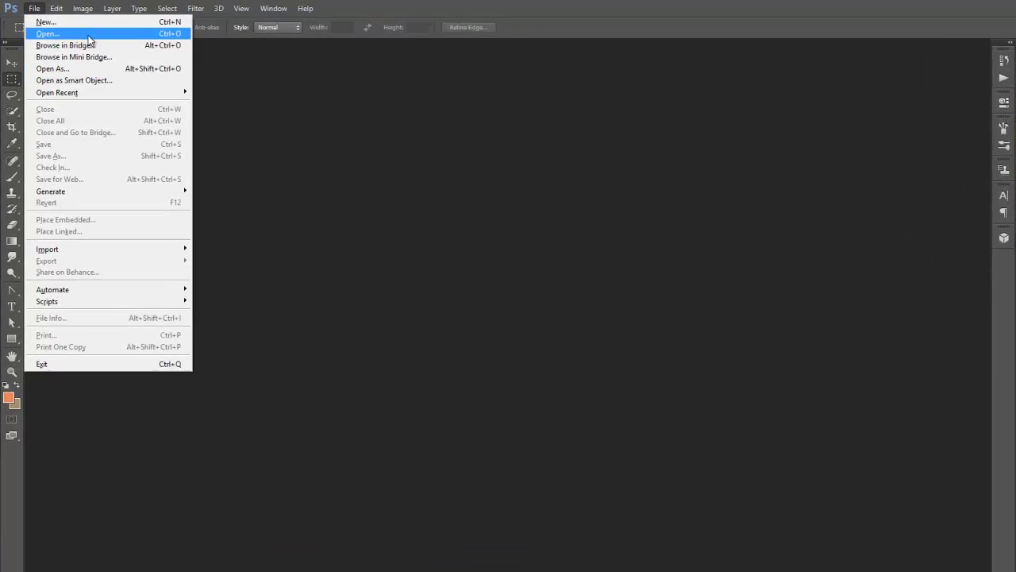
pyautogui.click(69, 20)
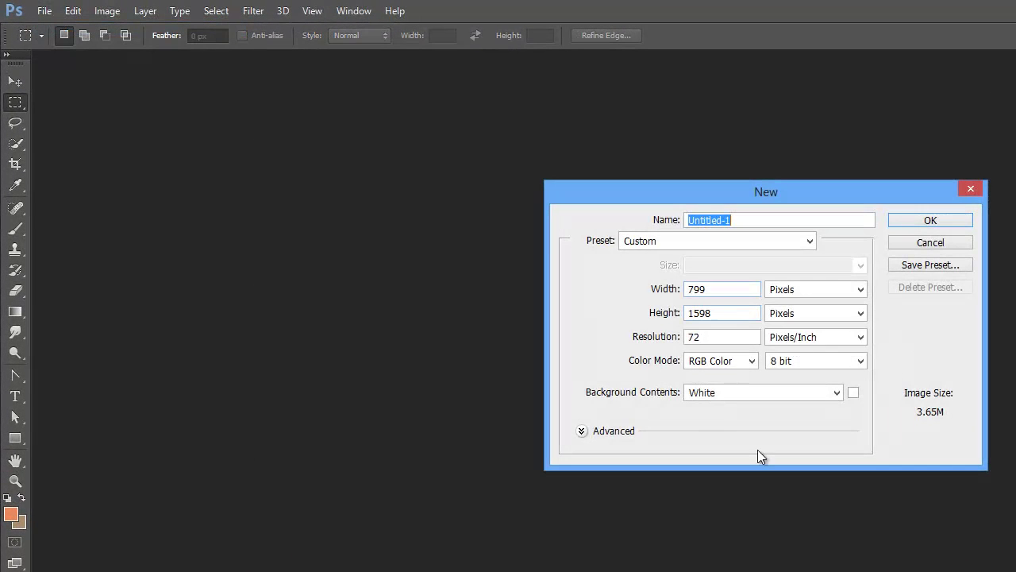
pyautogui.doubleClick(719, 292)
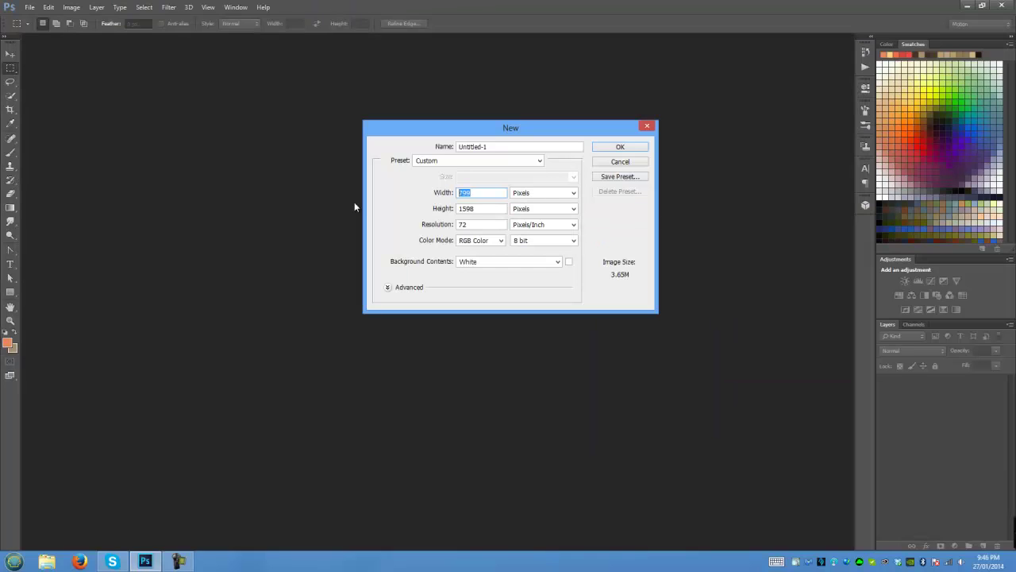
pyautogui.write('2000')
pyautogui.press('Tab')
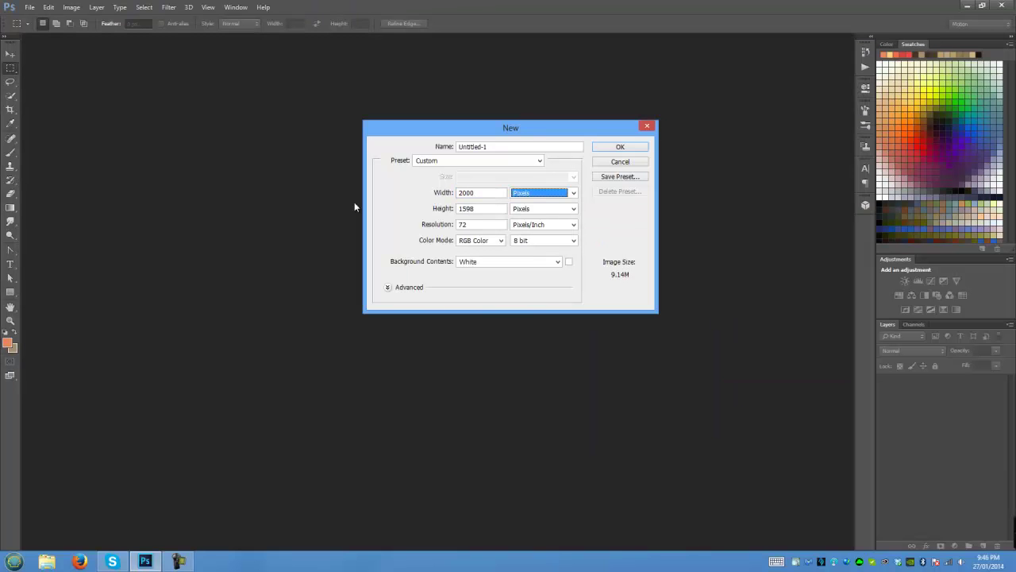
pyautogui.press('Tab')
pyautogui.write('200')
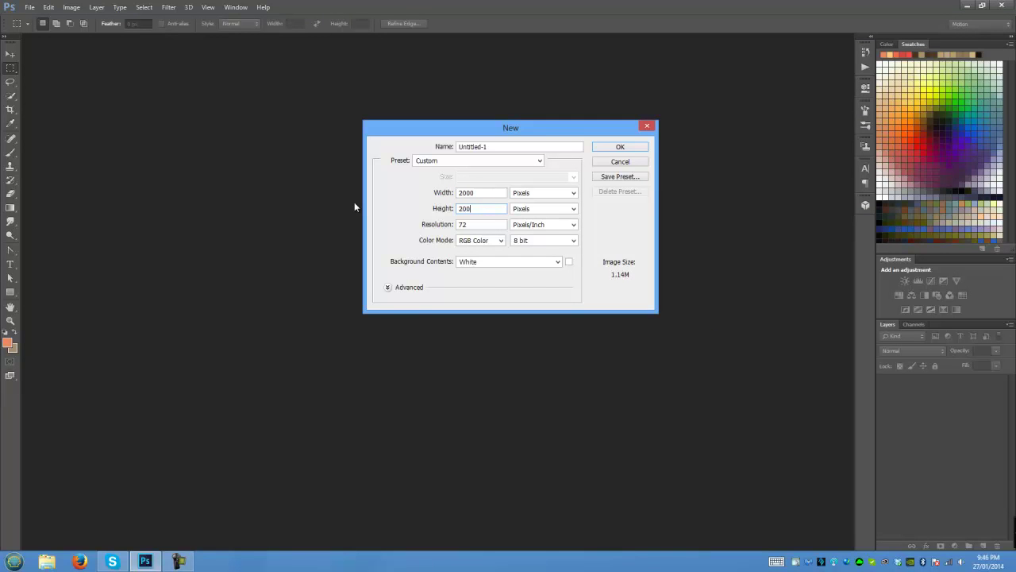
pyautogui.write('0')
pyautogui.press('Return')
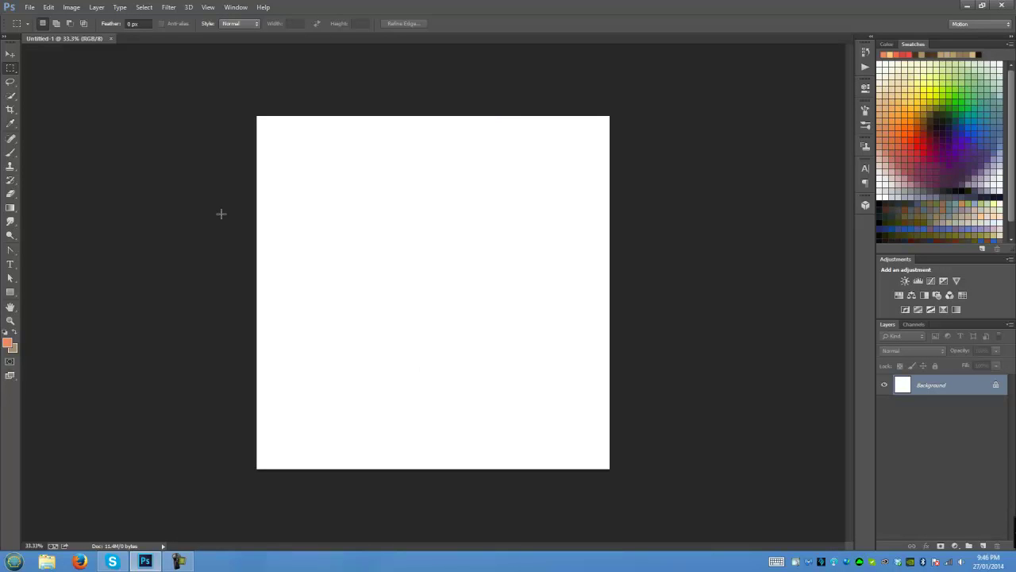
# - Load the Axe model from the Desktop as a new 3D layer, filtering the files to the Wavefront OBJ format
pyautogui.click(189, 9)
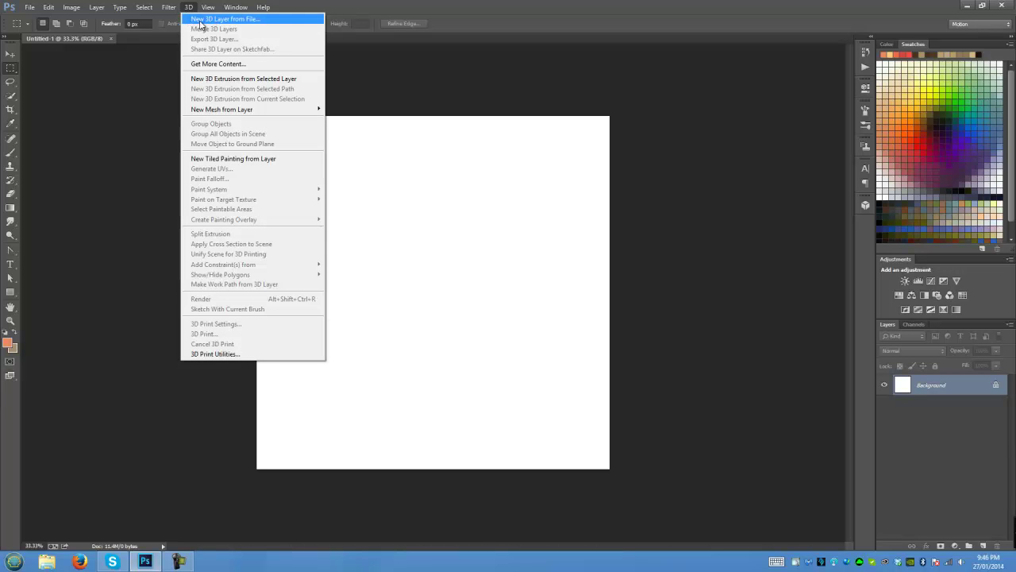
pyautogui.click(241, 22)
pyautogui.scroll(-1, 468, 151)
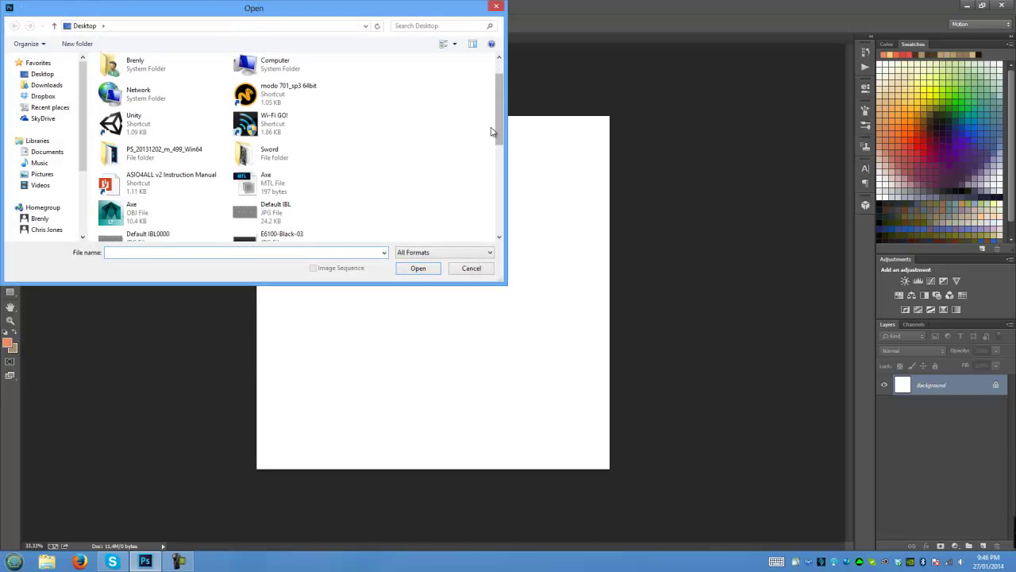
pyautogui.click(489, 253)
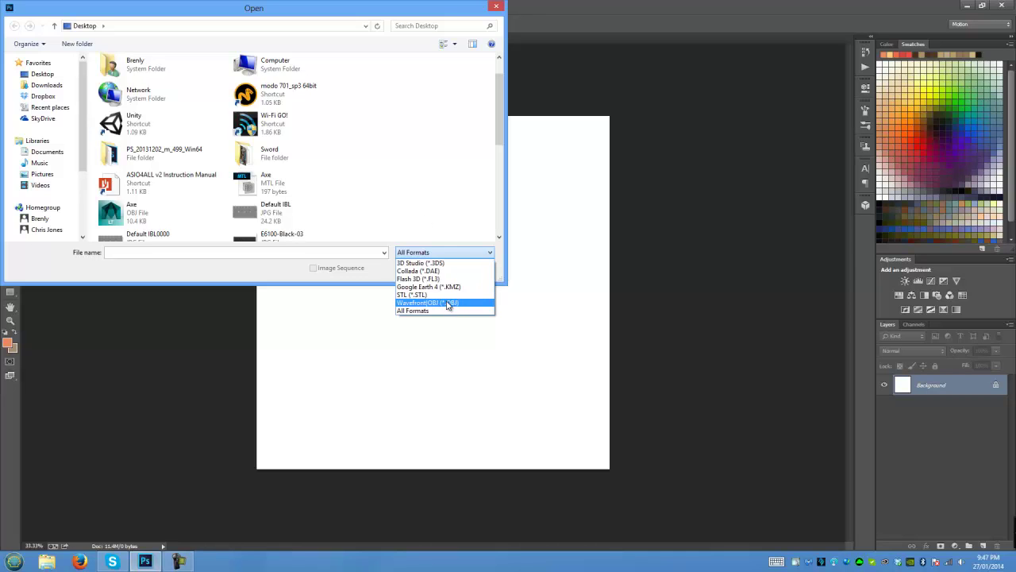
pyautogui.click(451, 305)
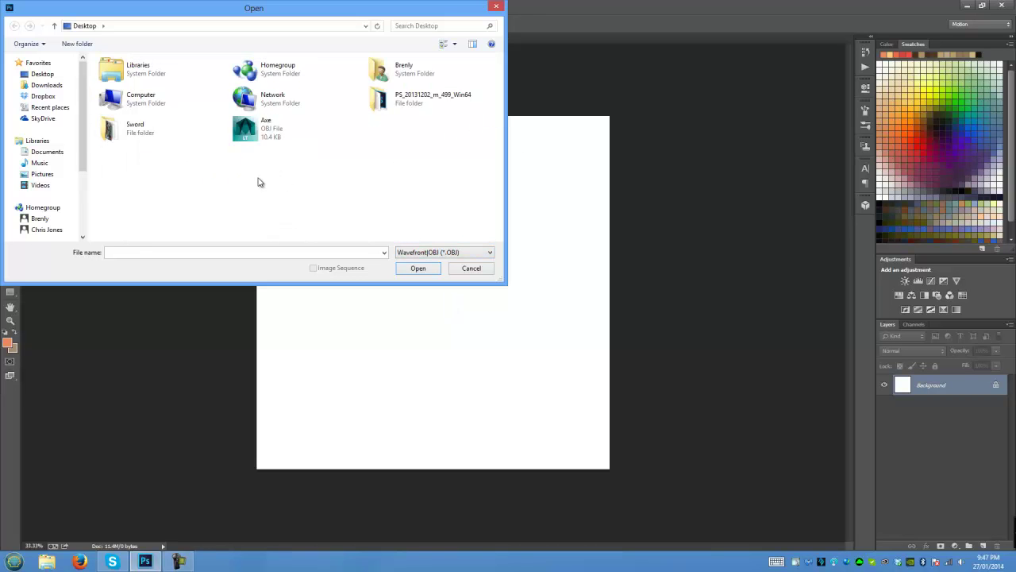
pyautogui.click(262, 136)
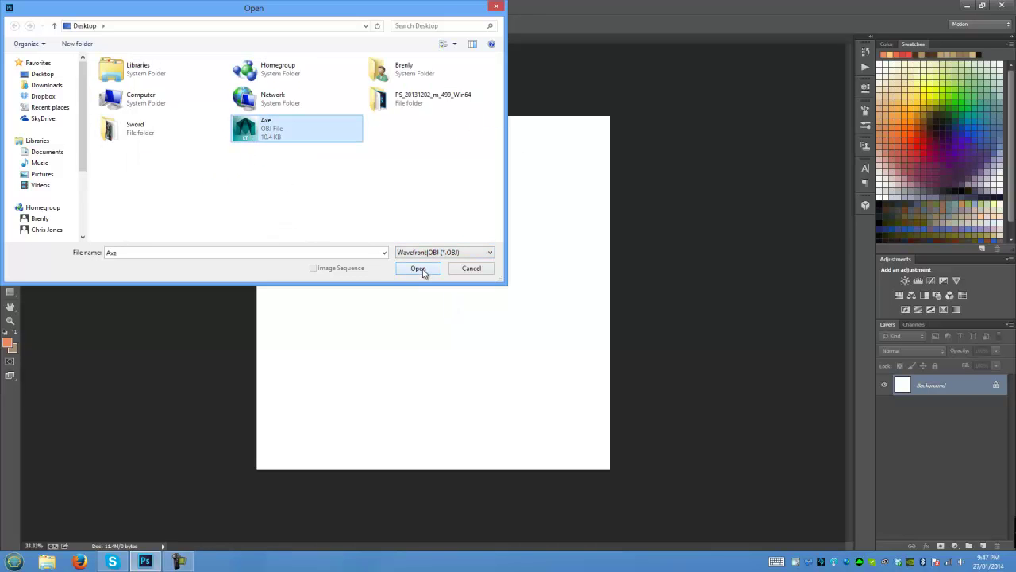
pyautogui.click(427, 271)
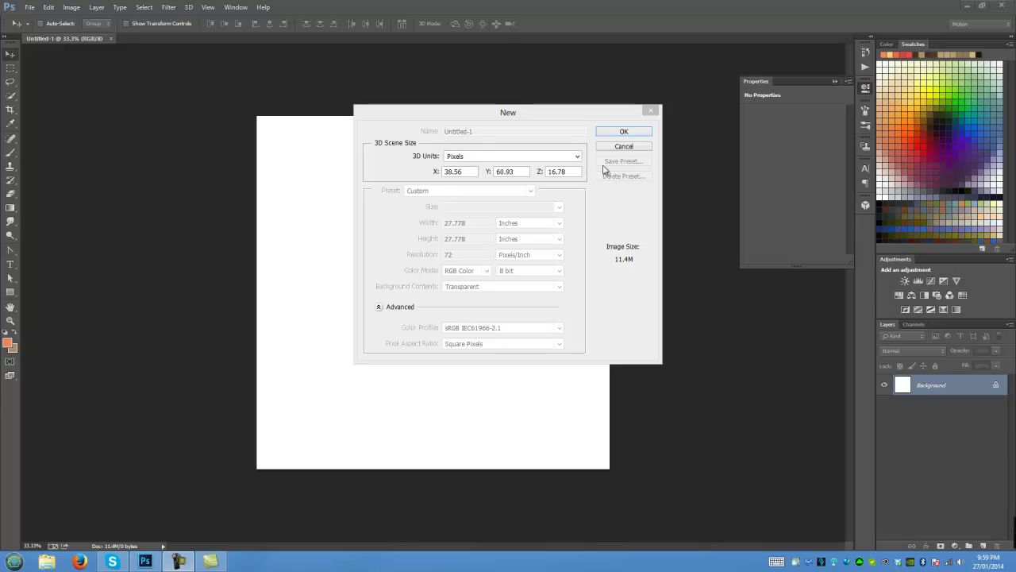
# - Keep the 3D scene units in pixels and create the 3D layer without switching to the 3D workspace
pyautogui.click(578, 159)
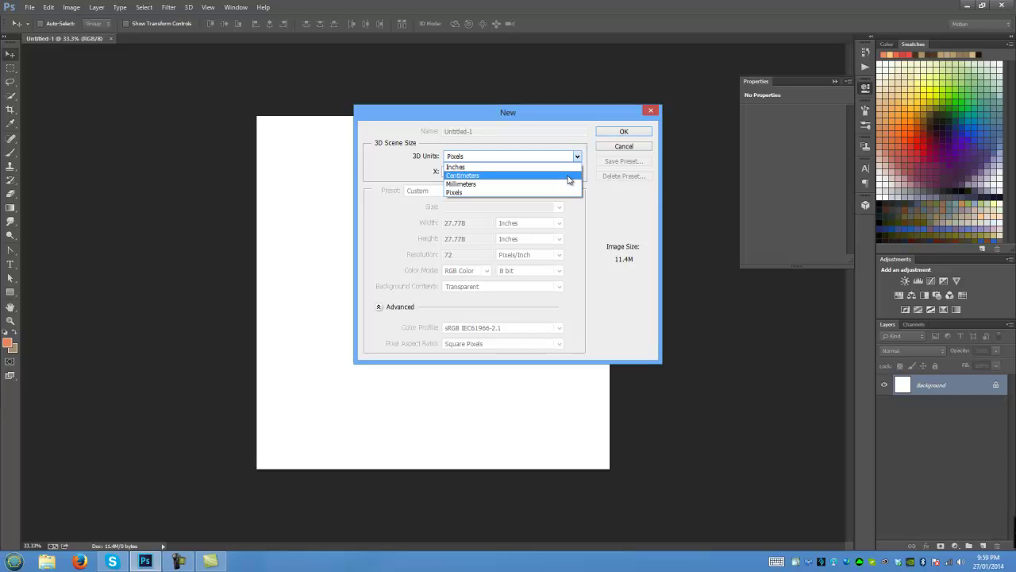
pyautogui.click(604, 196)
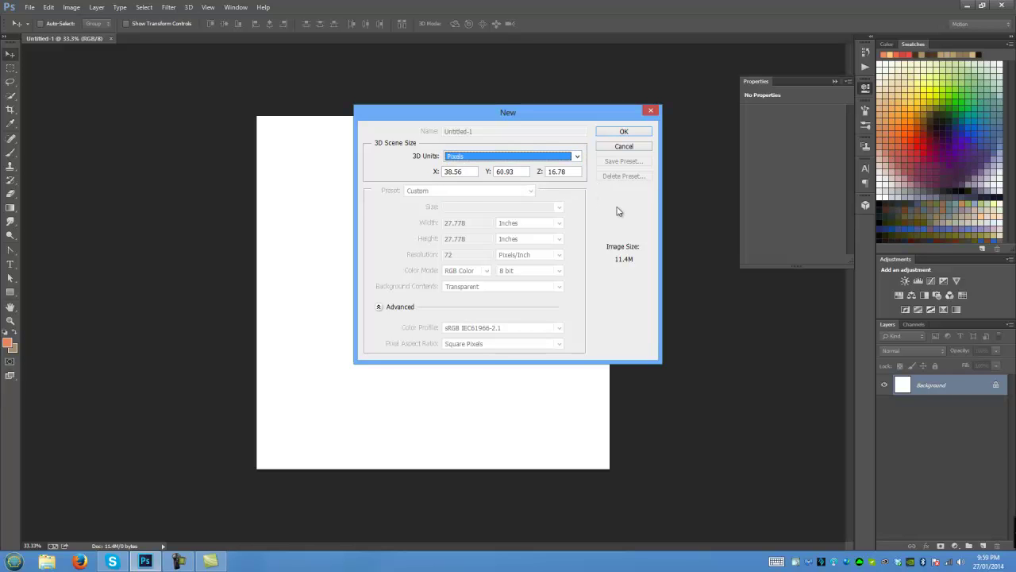
pyautogui.click(616, 134)
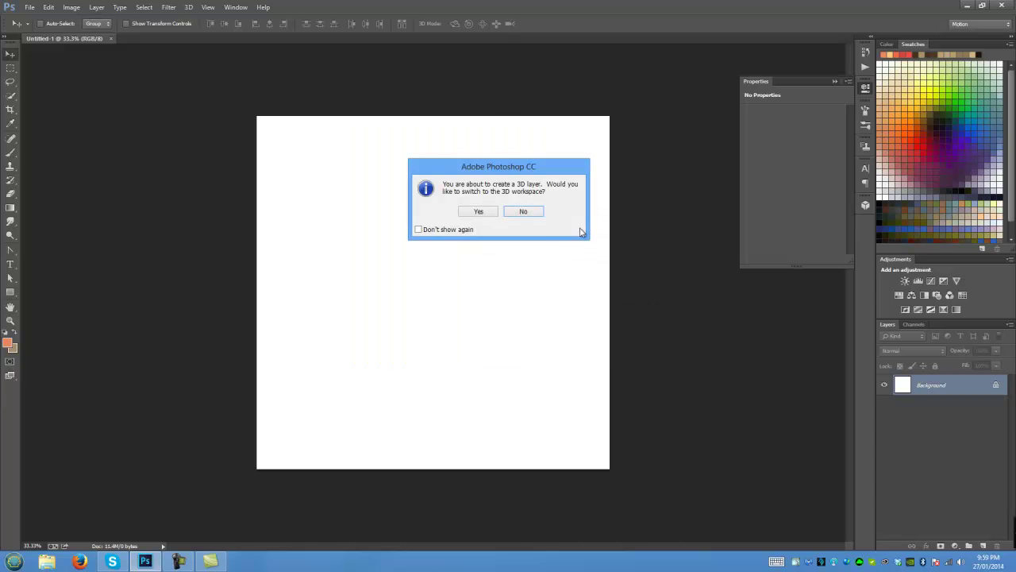
pyautogui.click(524, 213)
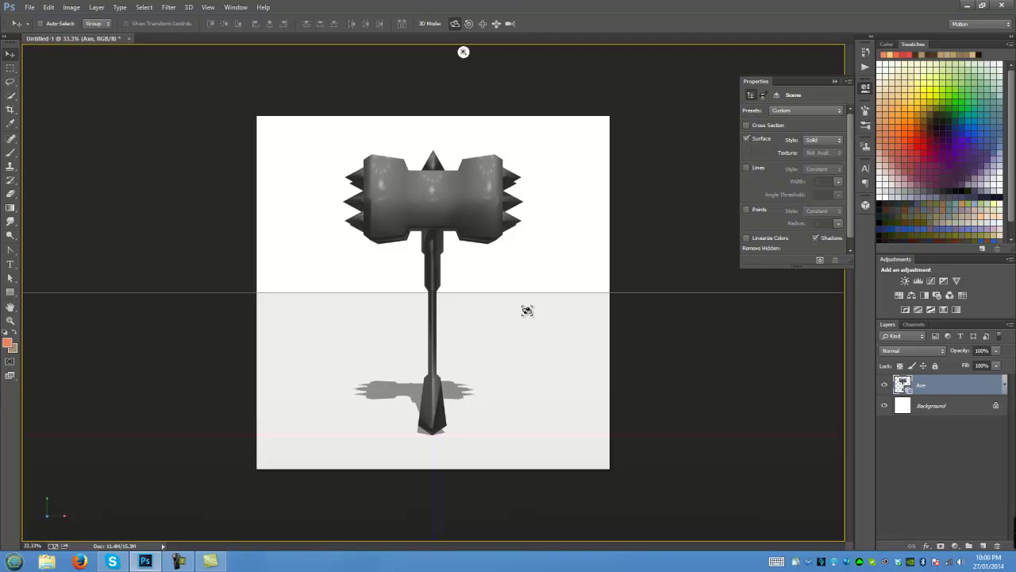
# - Expand the Axe layer to examine its textures and collapse it again
pyautogui.click(1005, 386)
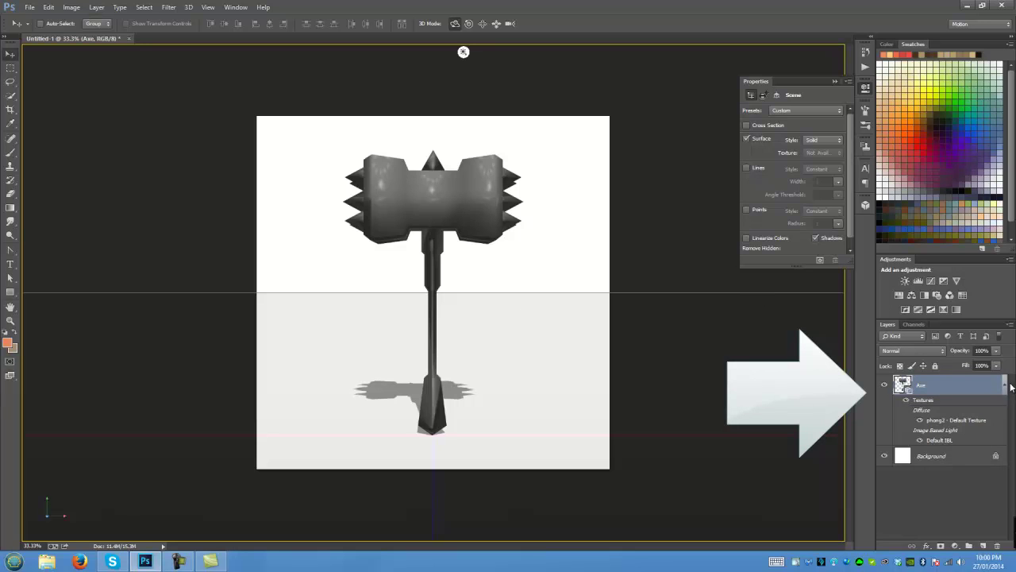
pyautogui.click(1005, 386)
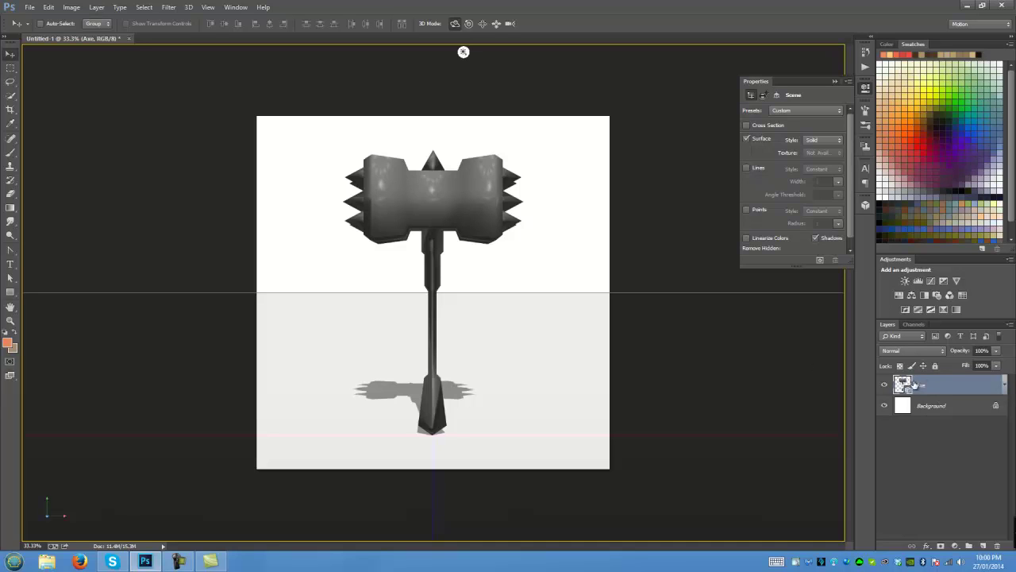
# - Add a new layer above the Axe layer, brush an orange scribble across the hammer's handle, and hide that layer
pyautogui.click(983, 546)
pyautogui.press('b')
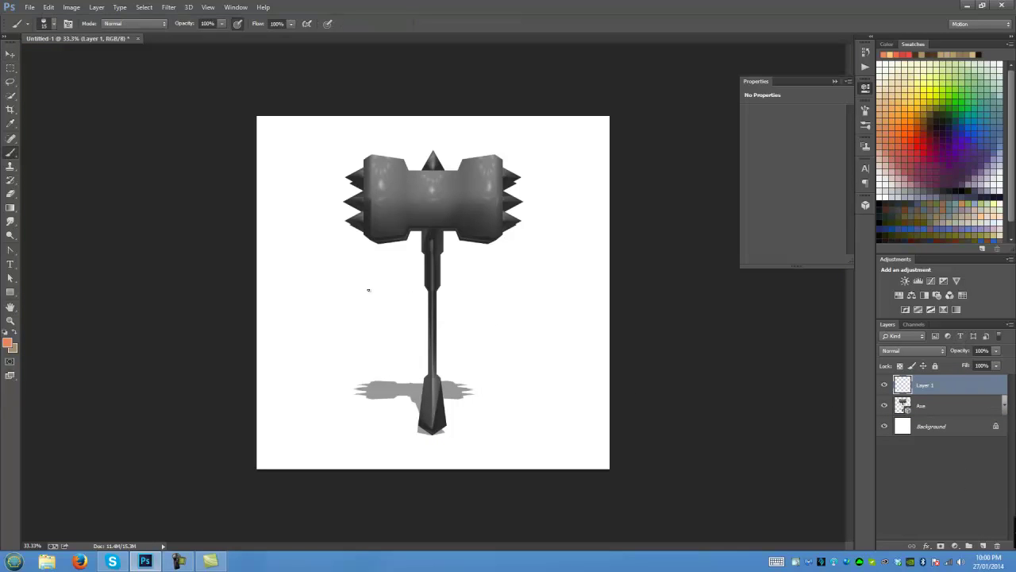
pyautogui.moveTo(396, 249)
pyautogui.mouseDown()
pyautogui.moveTo(474, 256)
pyautogui.moveTo(438, 357)
pyautogui.moveTo(409, 266)
pyautogui.mouseUp()
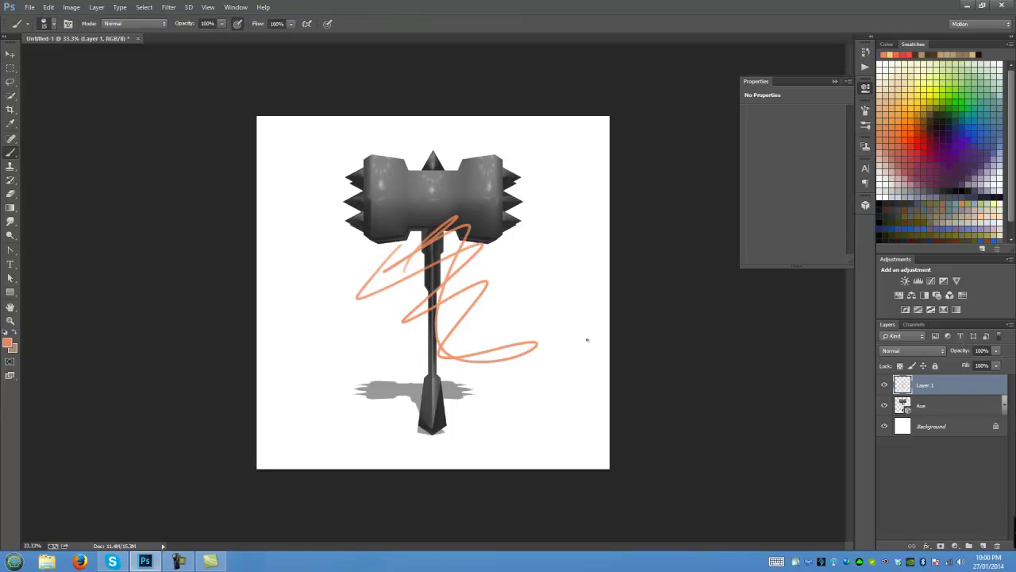
pyautogui.click(884, 385)
# - Fill the Background layer with black using the default colours and cover it with a vertical gradient from black above to white below
pyautogui.click(941, 428)
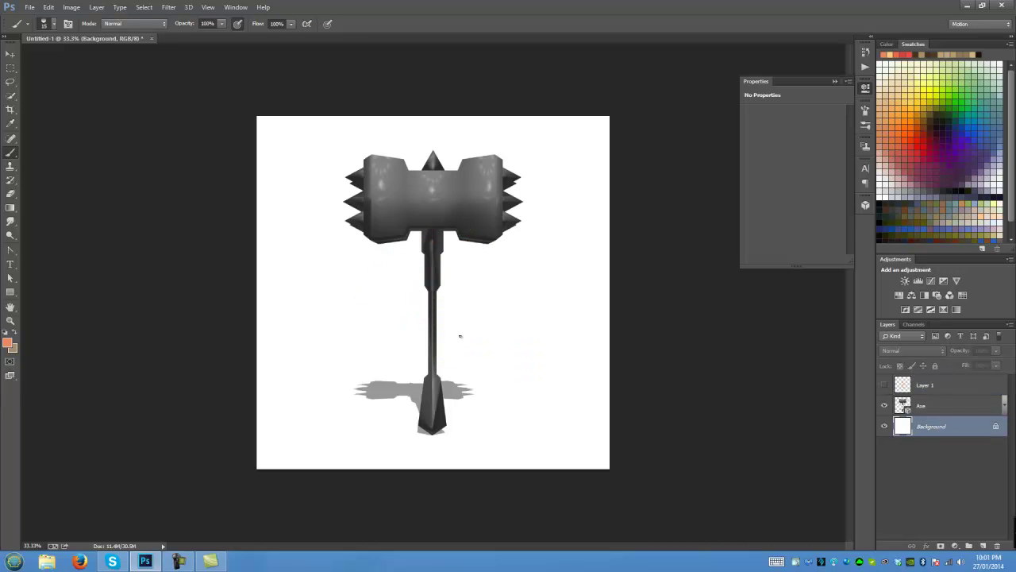
pyautogui.click(7, 332)
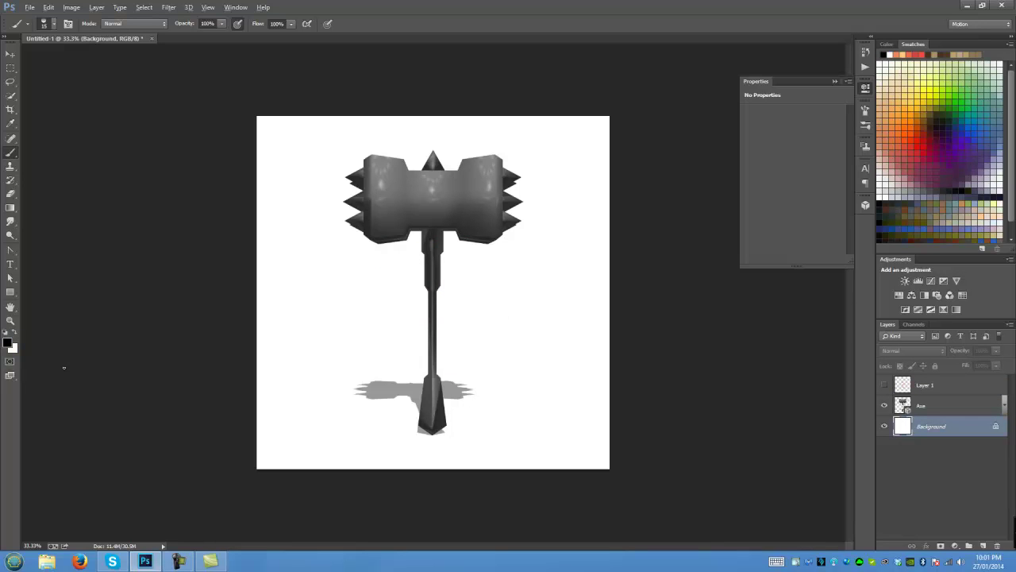
pyautogui.hotkey('alt', 'BackSpace')
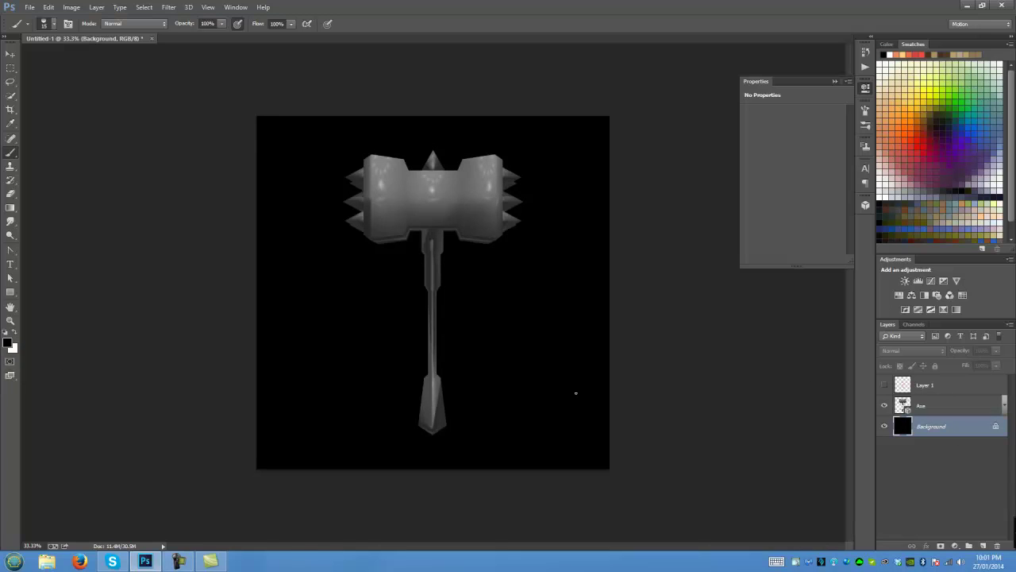
pyautogui.click(11, 208)
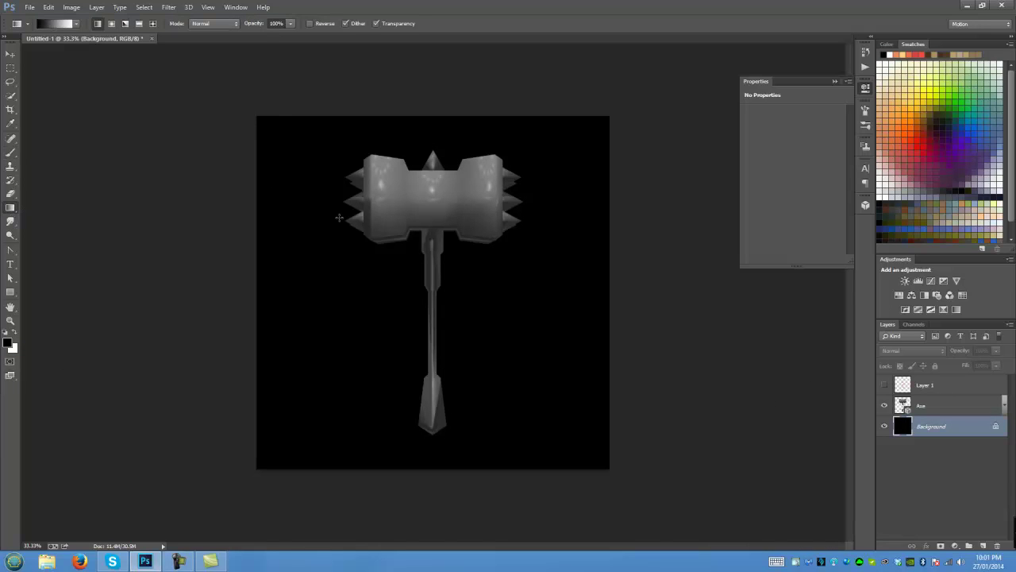
pyautogui.moveTo(326, 170); pyautogui.dragTo(329, 403)
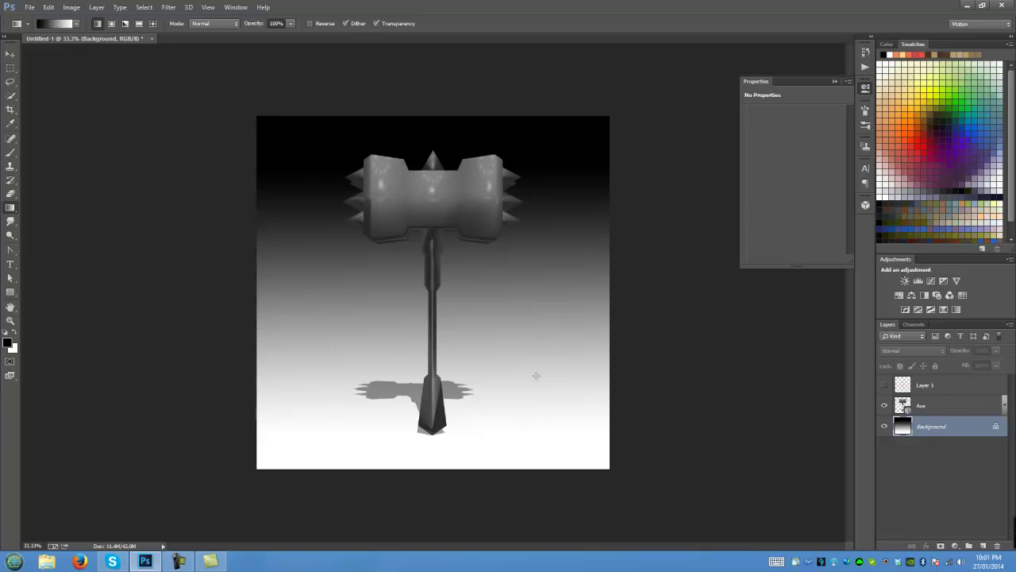
# - Show Layer 1, move its orange scribble sideways towards the canvas's left edge, and hide the layer again
pyautogui.click(936, 412)
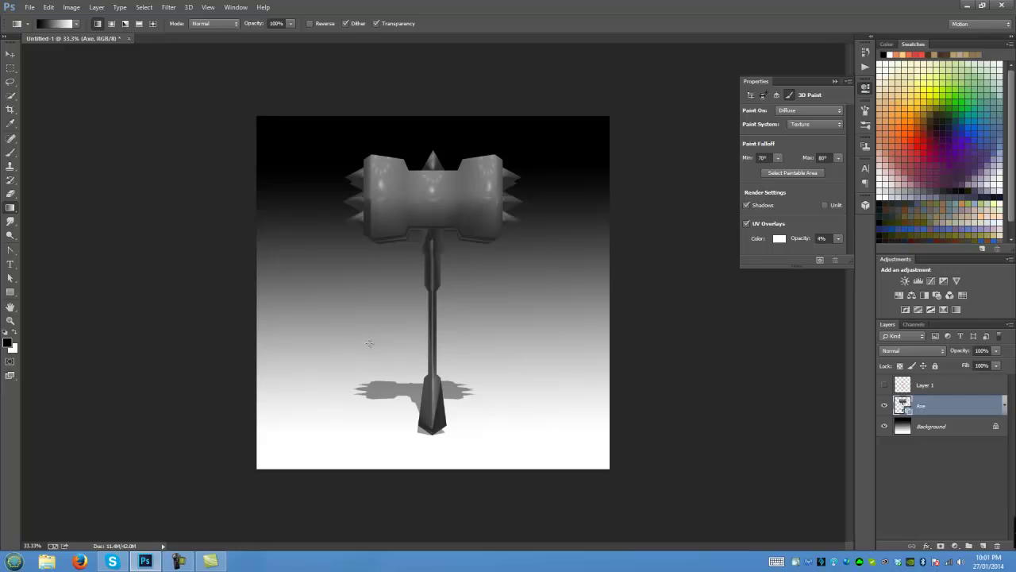
pyautogui.press('v')
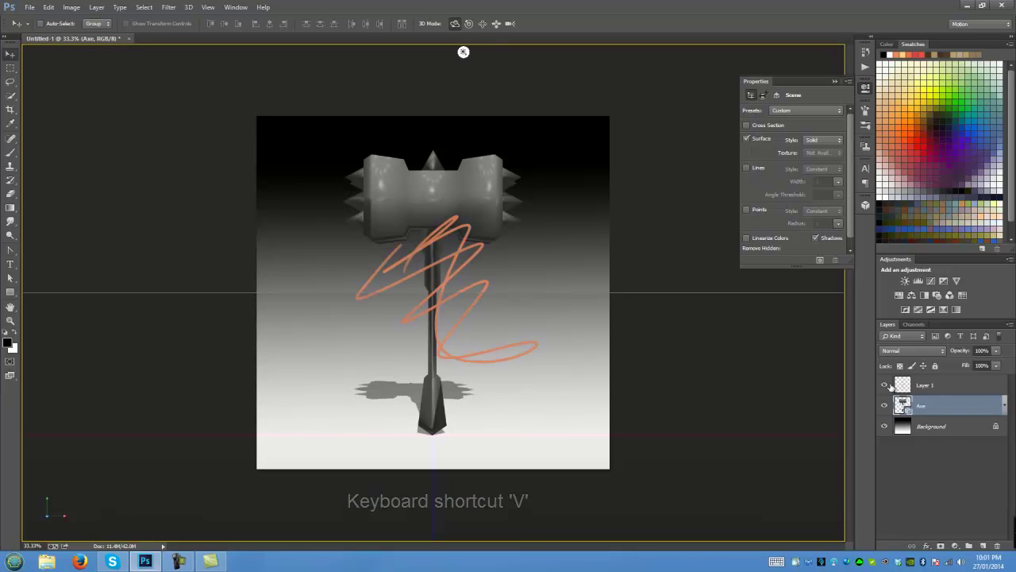
pyautogui.click(937, 426)
pyautogui.click(885, 385)
pyautogui.click(921, 386)
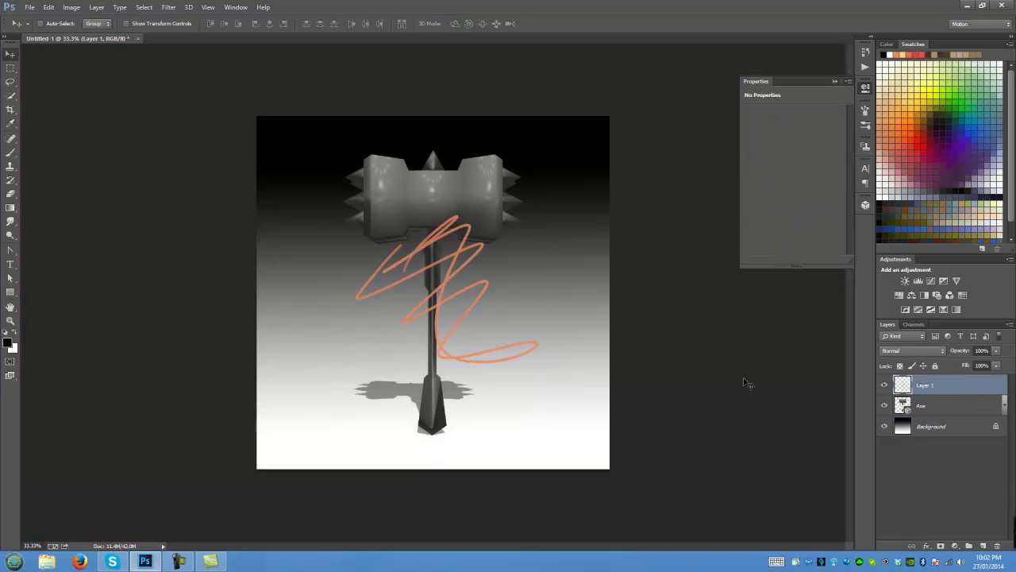
pyautogui.moveTo(481, 283)
pyautogui.mouseDown()
pyautogui.moveTo(488, 272)
pyautogui.moveTo(357, 286)
pyautogui.mouseUp()
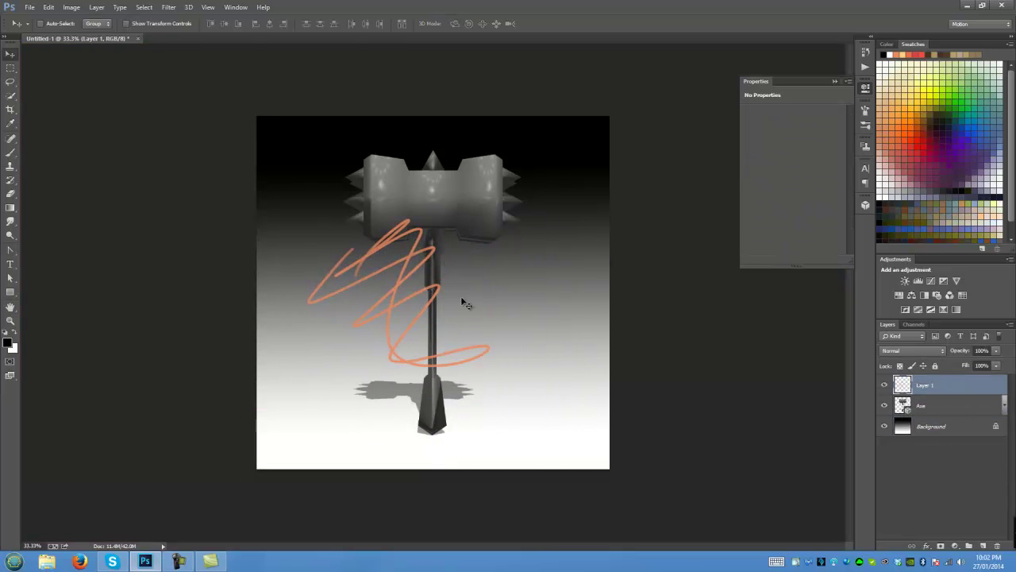
pyautogui.click(885, 385)
# - Orbit the 3D camera of the Axe layer to view the hammer from a raised, angled viewpoint
pyautogui.click(934, 409)
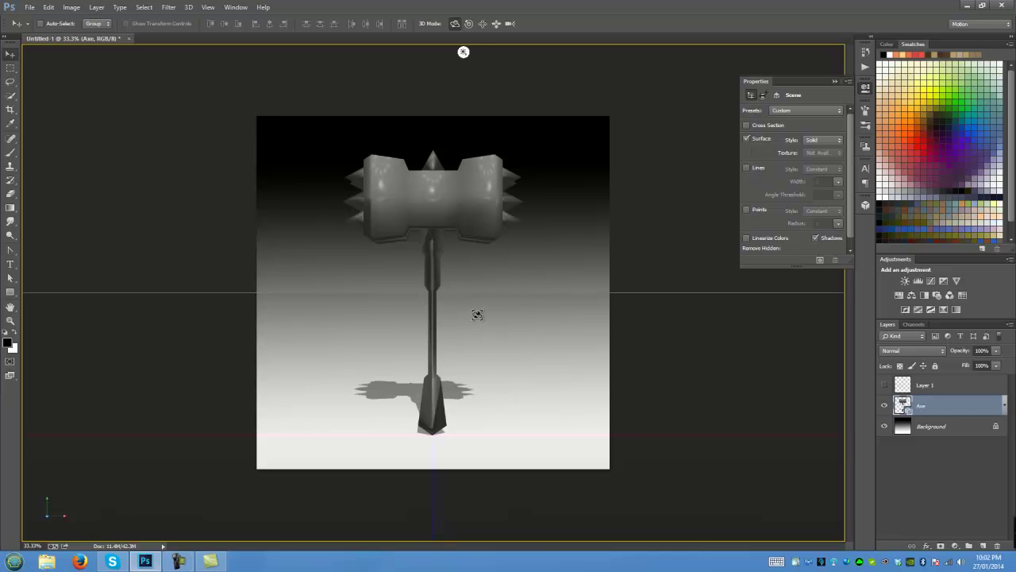
pyautogui.moveTo(412, 327); pyautogui.dragTo(459, 318)
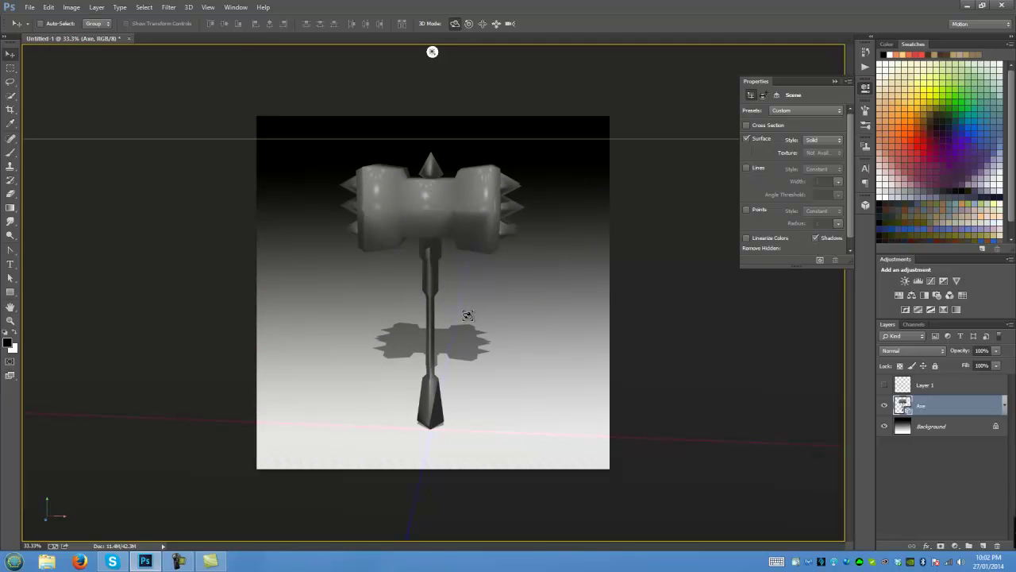
pyautogui.moveTo(471, 316)
pyautogui.mouseDown()
pyautogui.moveTo(443, 317)
pyautogui.moveTo(538, 315)
pyautogui.moveTo(413, 318)
pyautogui.moveTo(508, 317)
pyautogui.moveTo(444, 313)
pyautogui.moveTo(443, 278)
pyautogui.moveTo(453, 319)
pyautogui.mouseUp()
pyautogui.moveTo(428, 283); pyautogui.dragTo(464, 308)
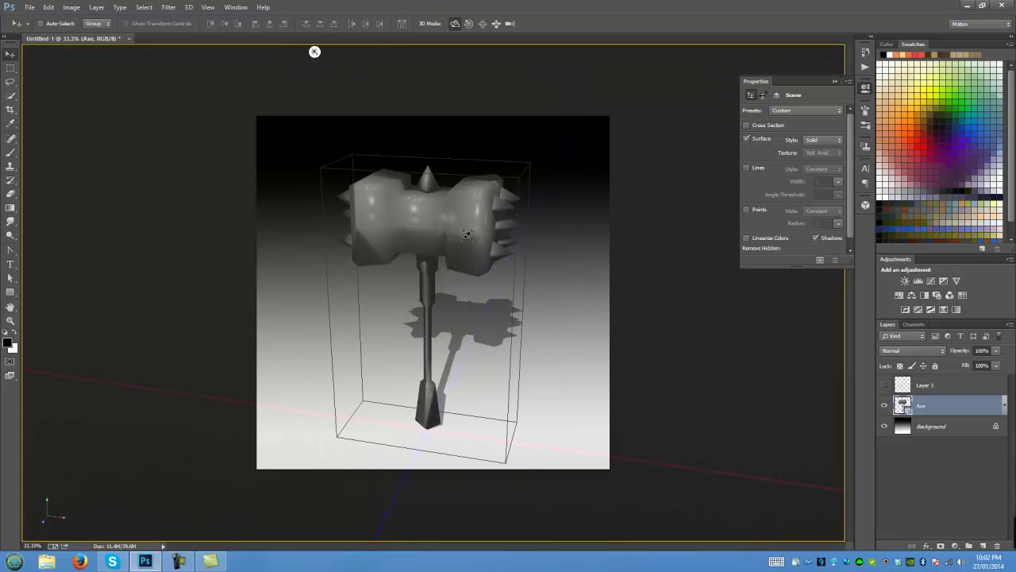
# - Pan and slide the 3D camera to reframe the hammer on the canvas, and return to the orbit mode
pyautogui.click(483, 24)
pyautogui.moveTo(422, 230); pyautogui.dragTo(392, 256)
pyautogui.click(496, 24)
pyautogui.moveTo(510, 278); pyautogui.dragTo(520, 191)
pyautogui.click(482, 23)
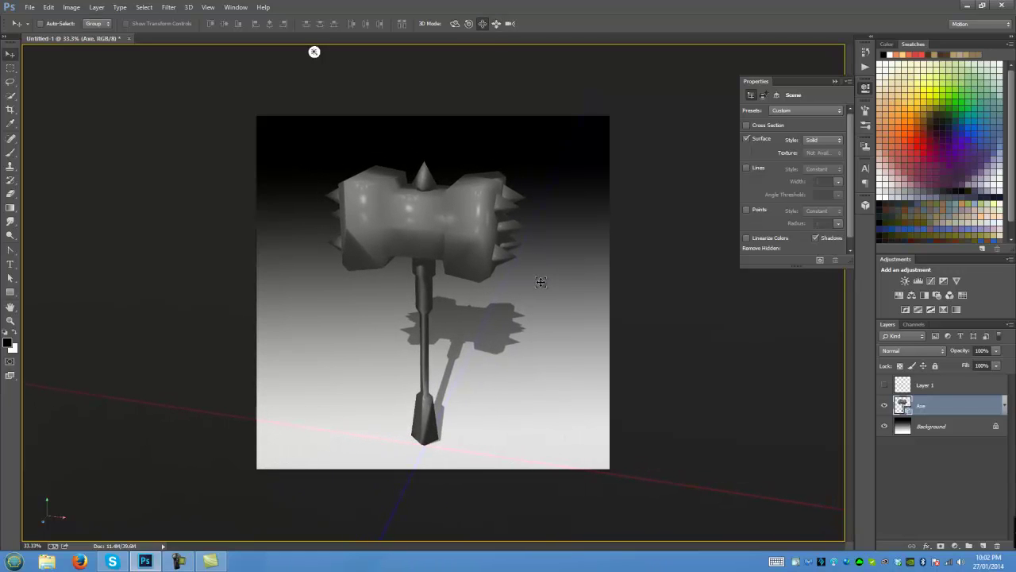
pyautogui.click(455, 23)
# - Select the hammer mesh and rotate it about its vertical axis with the 3D axis widget
pyautogui.click(448, 277)
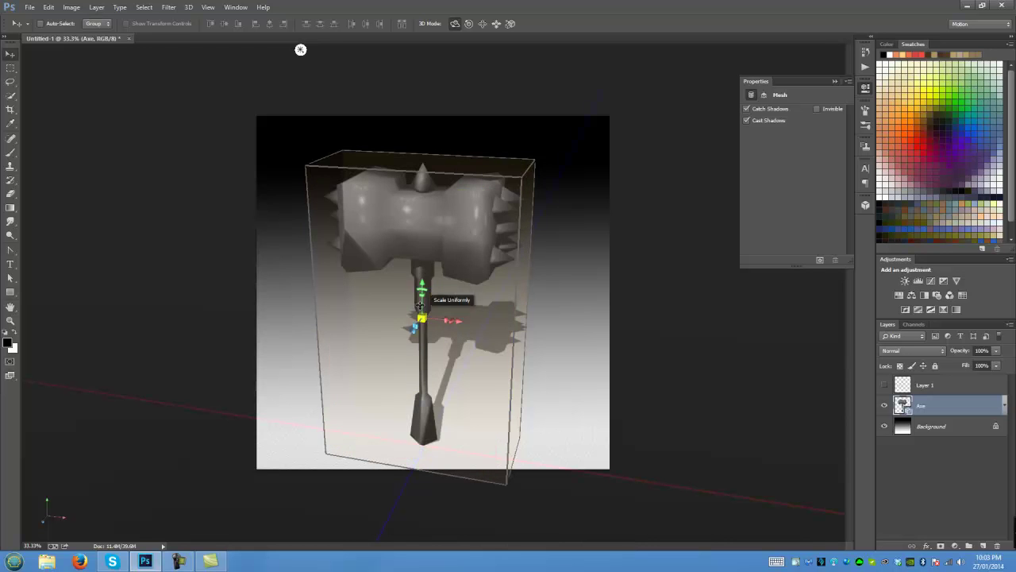
pyautogui.moveTo(430, 296); pyautogui.dragTo(431, 323)
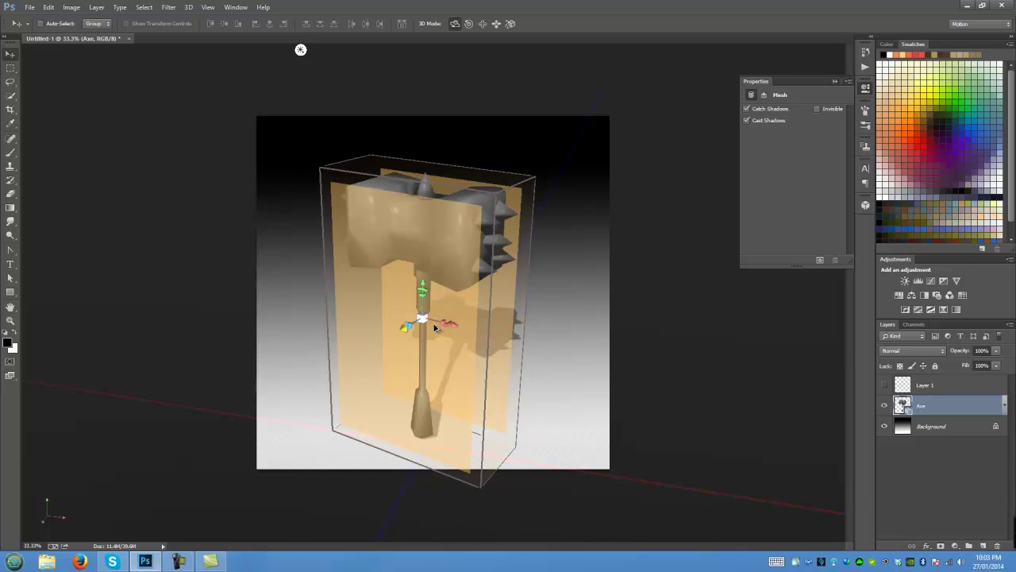
# - Rotate the hammer mesh slightly about its vertical axis so its head faces forward more, and deselect the mesh
pyautogui.scroll(1, 434, 327)
pyautogui.moveTo(438, 330); pyautogui.dragTo(421, 321)
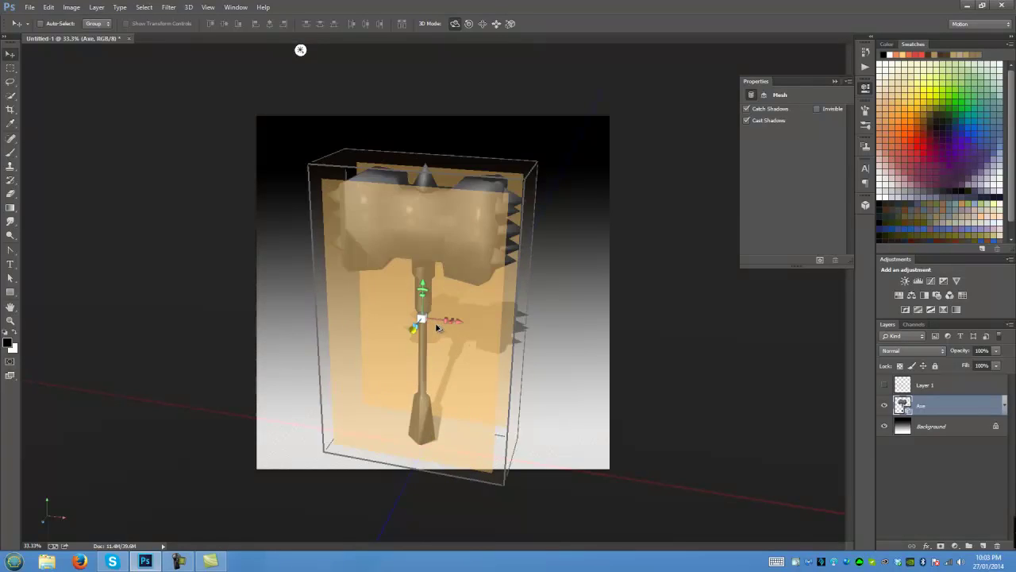
pyautogui.click(577, 275)
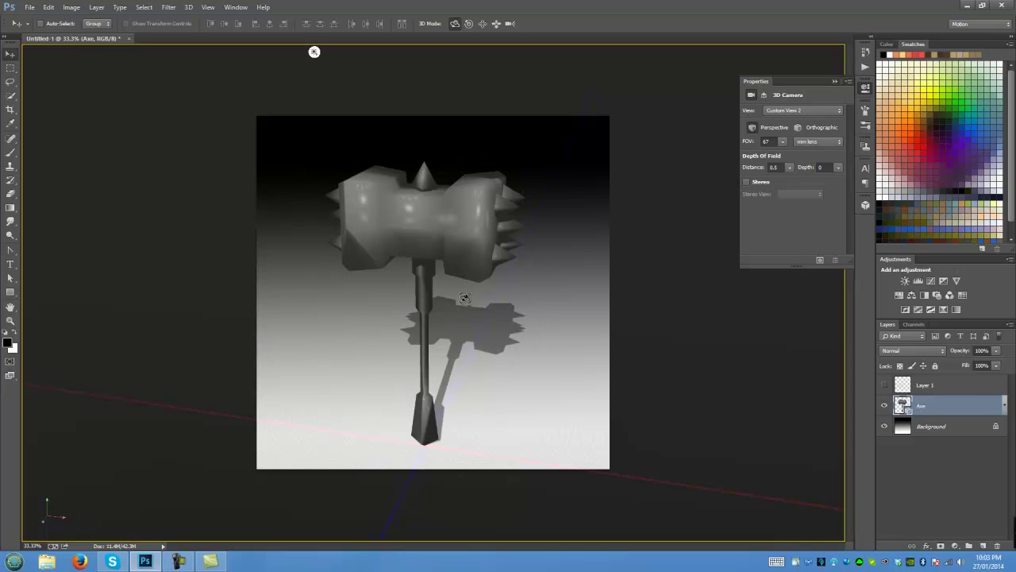
# - Zoom the canvas in on the hammer head, zoom back out, and pan the canvas to frame the hammer
pyautogui.moveTo(533, 274); pyautogui.dragTo(553, 292)
pyautogui.moveTo(531, 389); pyautogui.dragTo(562, 387)
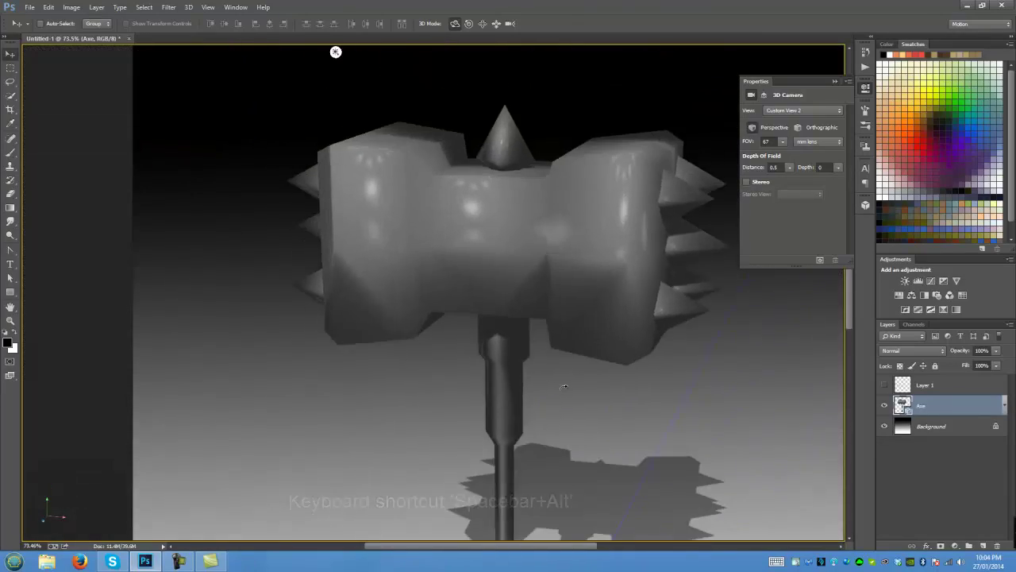
pyautogui.moveTo(585, 336); pyautogui.dragTo(535, 275)
pyautogui.press('space')
pyautogui.moveTo(545, 316); pyautogui.dragTo(522, 333)
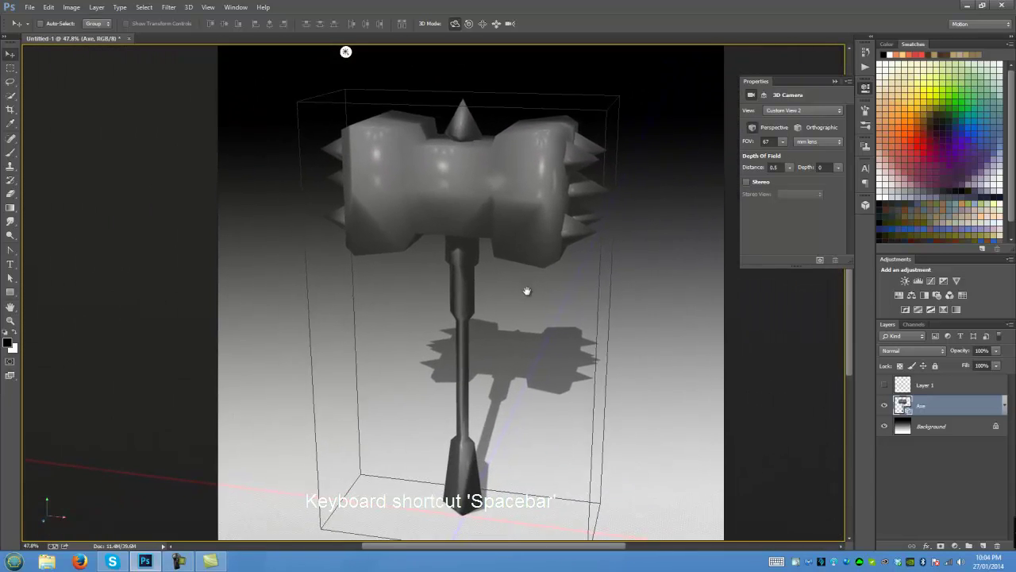
pyautogui.moveTo(528, 291); pyautogui.dragTo(517, 294)
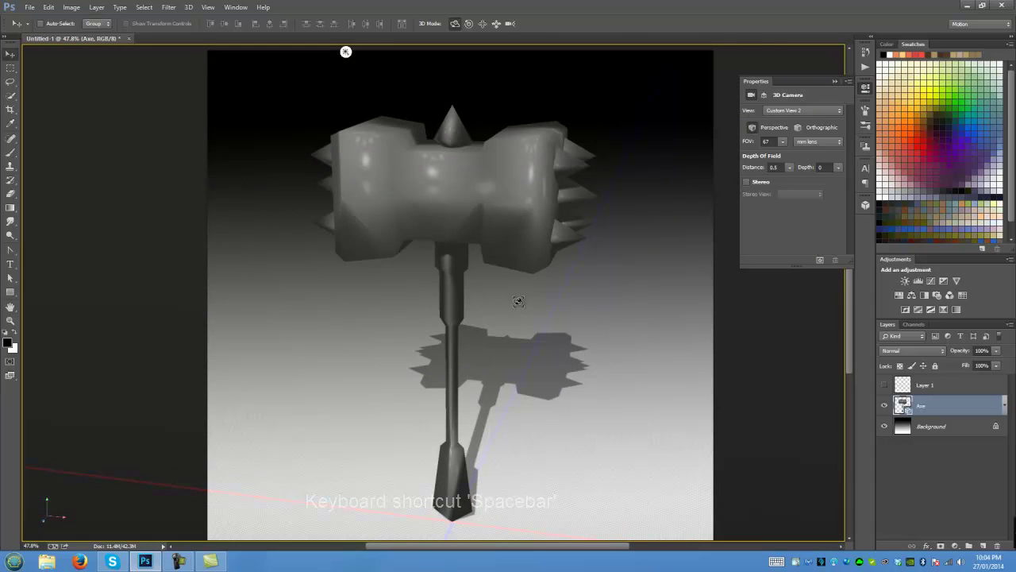
# - Adjust the 3D camera slightly around the hammer and deselect the Axe layer
pyautogui.moveTo(524, 307); pyautogui.dragTo(527, 222)
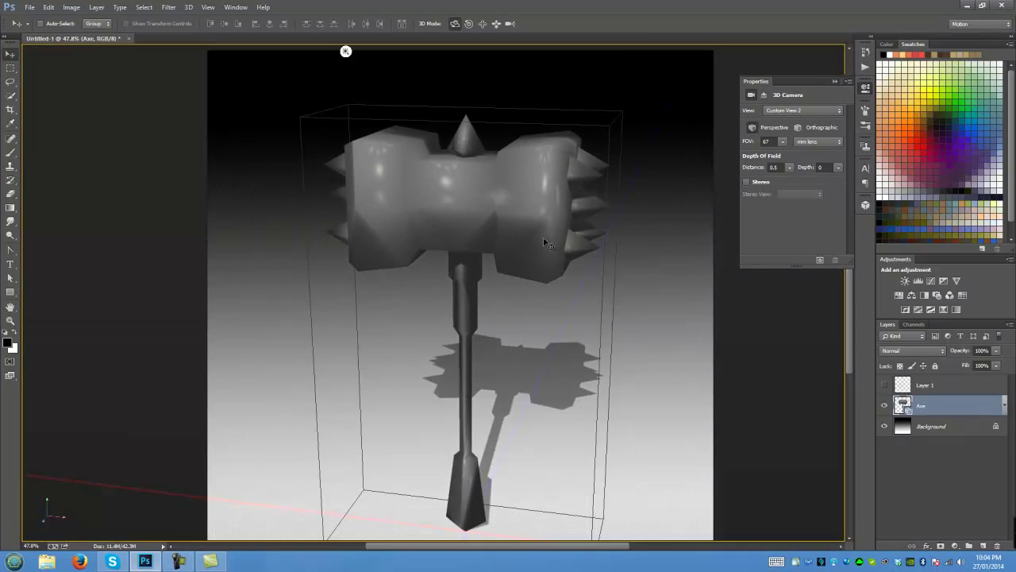
pyautogui.moveTo(522, 230)
pyautogui.mouseDown()
pyautogui.moveTo(631, 250)
pyautogui.moveTo(602, 166)
pyautogui.moveTo(376, 188)
pyautogui.moveTo(513, 242)
pyautogui.mouseUp()
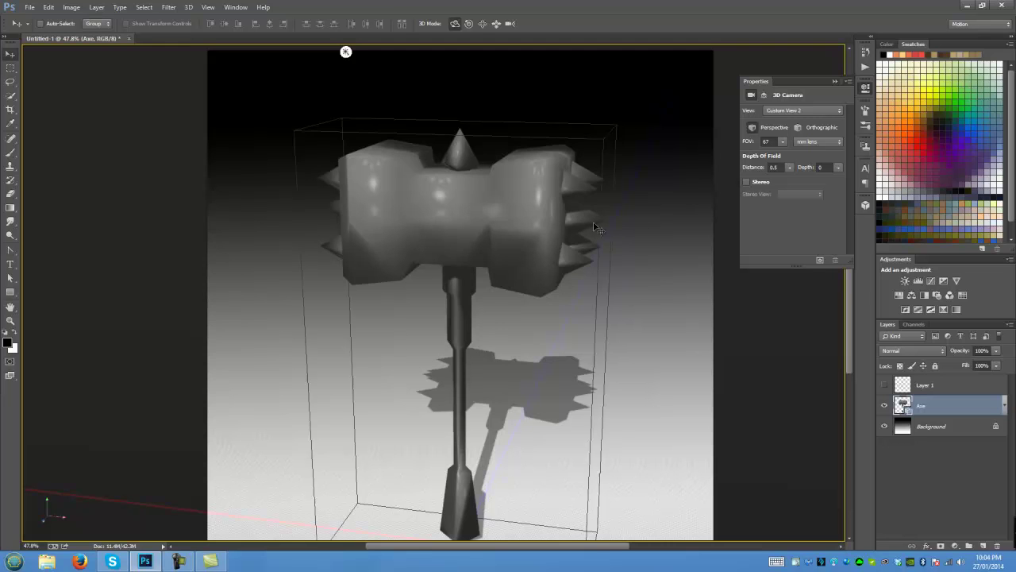
pyautogui.click(628, 303)
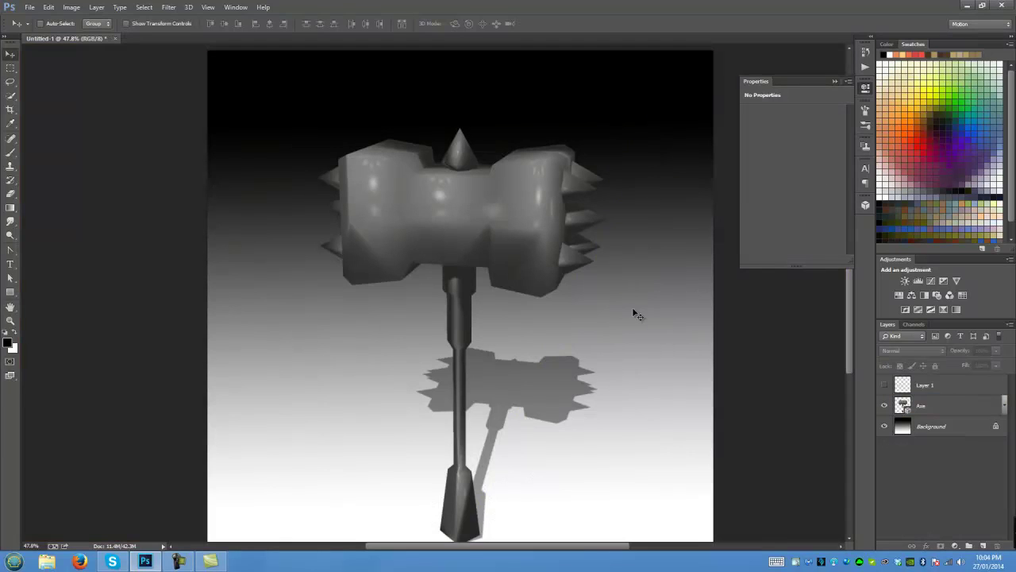
# - Reselect the Axe layer and orbit its 3D camera to view the hammer from a more angled viewpoint
pyautogui.click(540, 236)
pyautogui.moveTo(527, 242); pyautogui.dragTo(525, 200)
pyautogui.moveTo(621, 273)
pyautogui.mouseDown()
pyautogui.moveTo(563, 265)
pyautogui.moveTo(608, 271)
pyautogui.mouseUp()
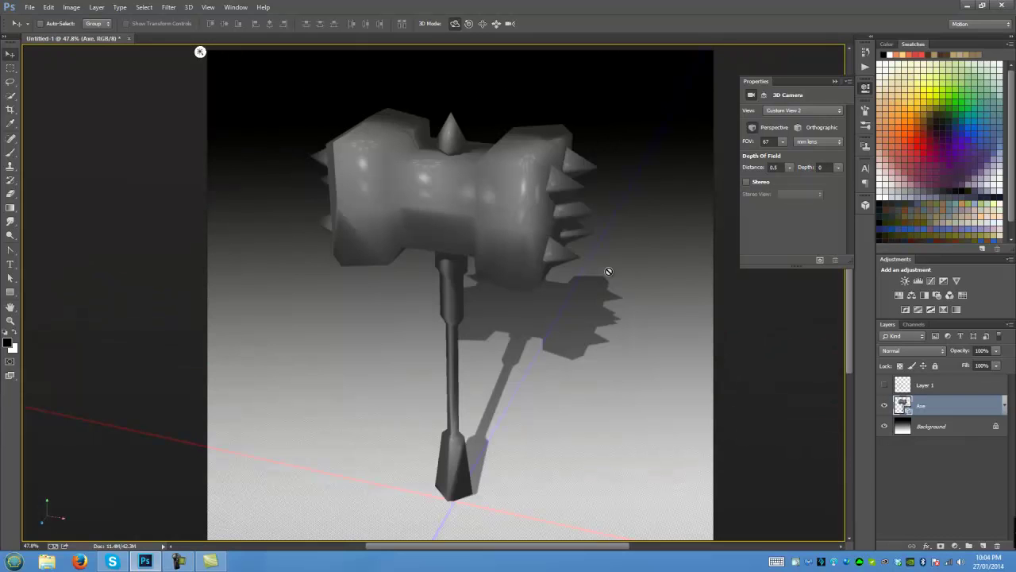